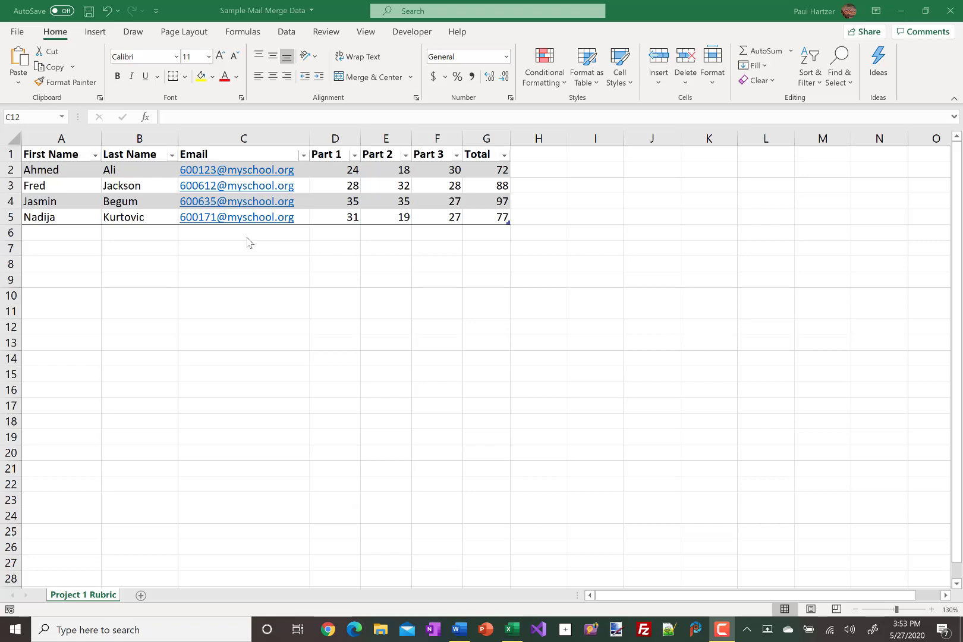
# Switch to the Sample Mail Merge Letter in Word and run the step-by-step mail merge wizard for letters, using the current document.
pyautogui.click(462, 634)
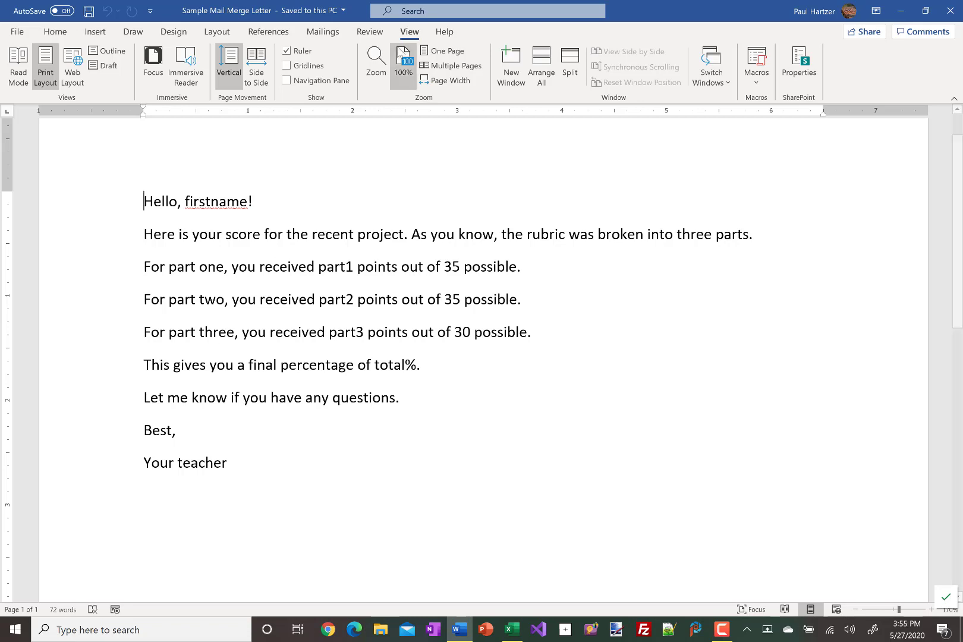
pyautogui.click(324, 33)
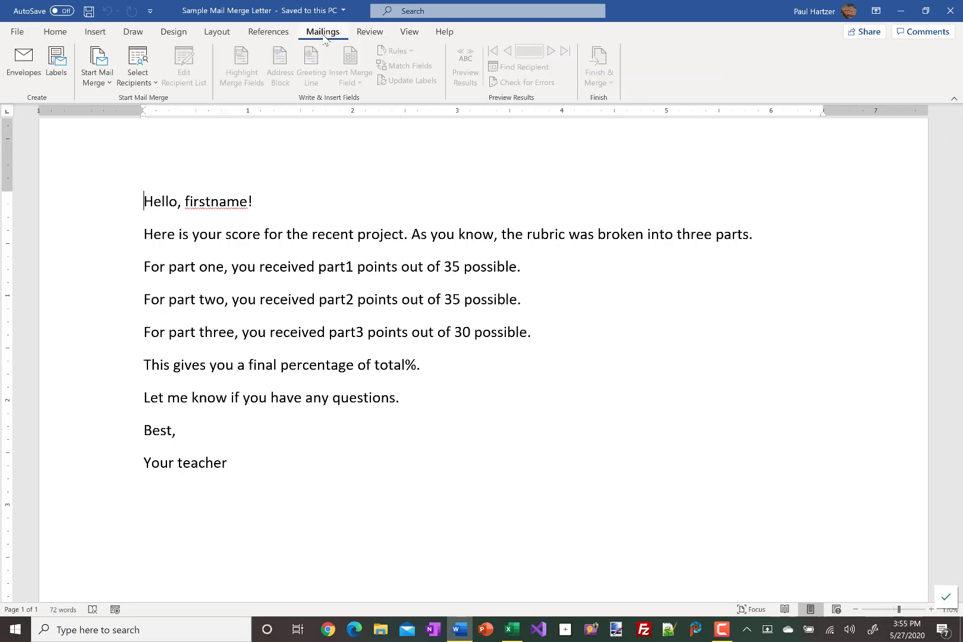
pyautogui.click(99, 82)
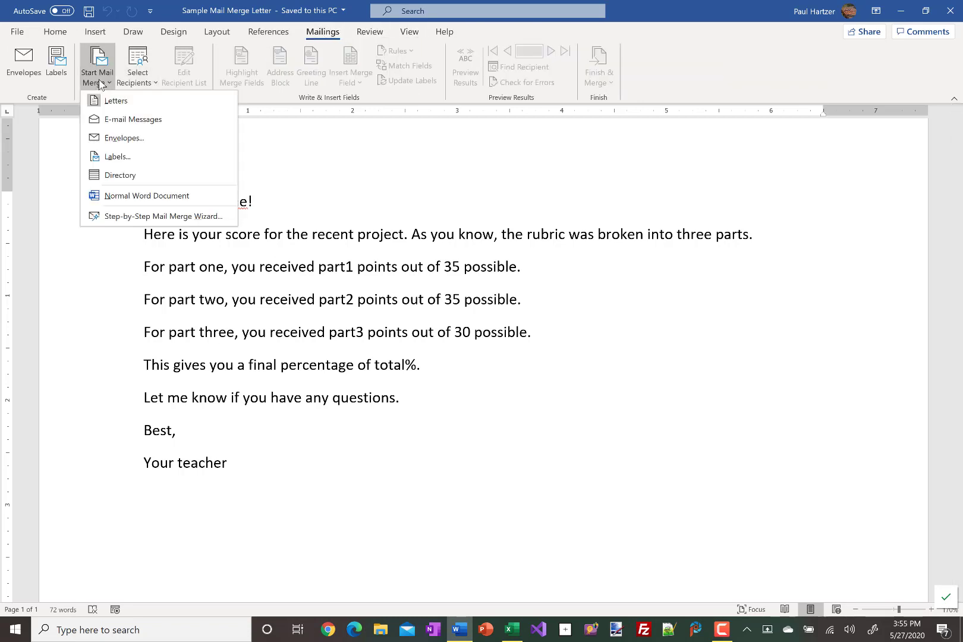
pyautogui.click(114, 219)
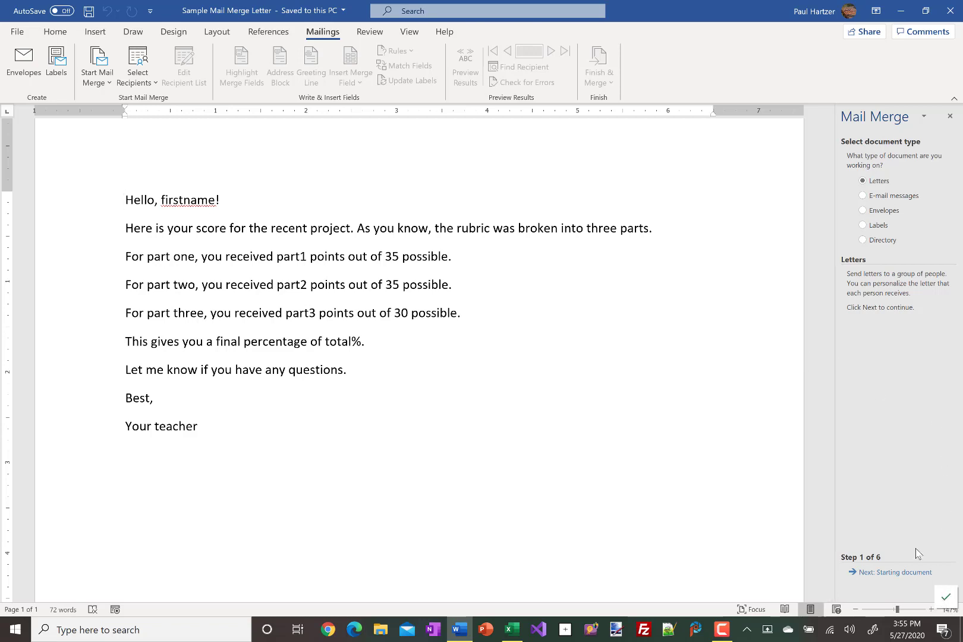
pyautogui.click(886, 576)
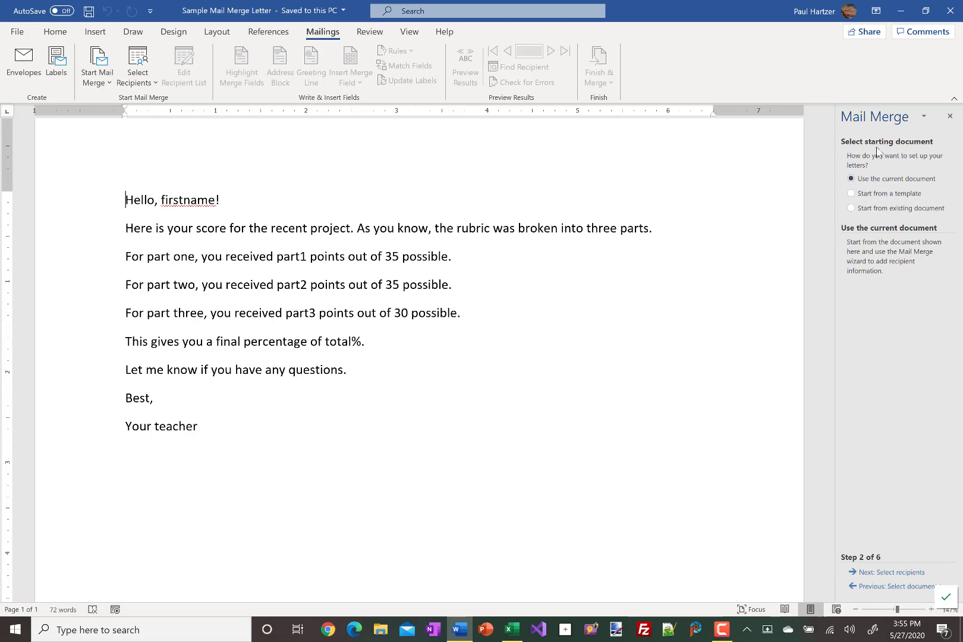
pyautogui.click(869, 573)
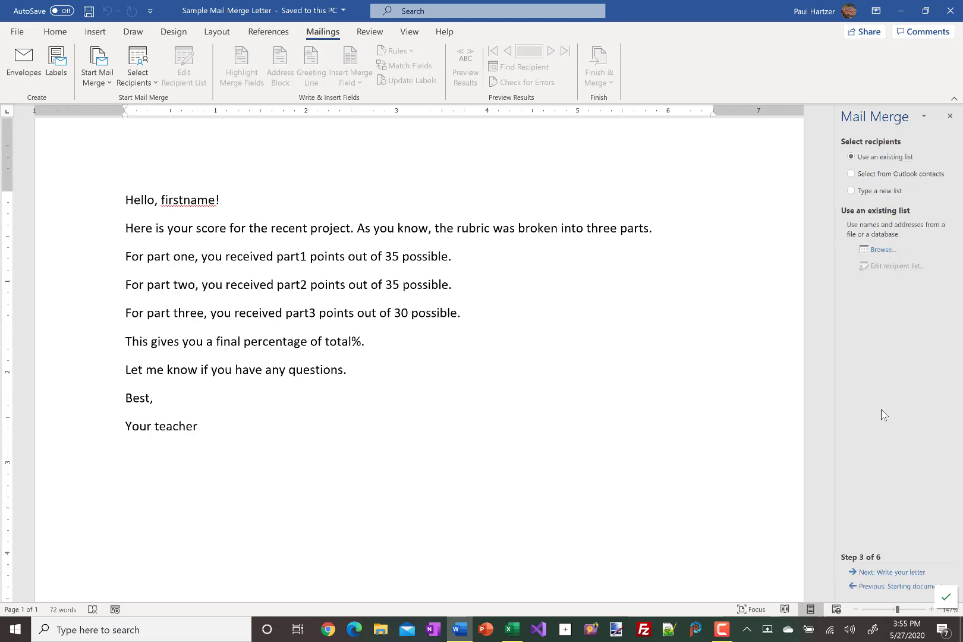
# Browse for an existing recipient list and open Sample Mail Merge Data from the Google Drive folder My Drive > 2019-20 > Administrative.
pyautogui.click(883, 259)
pyautogui.click(883, 253)
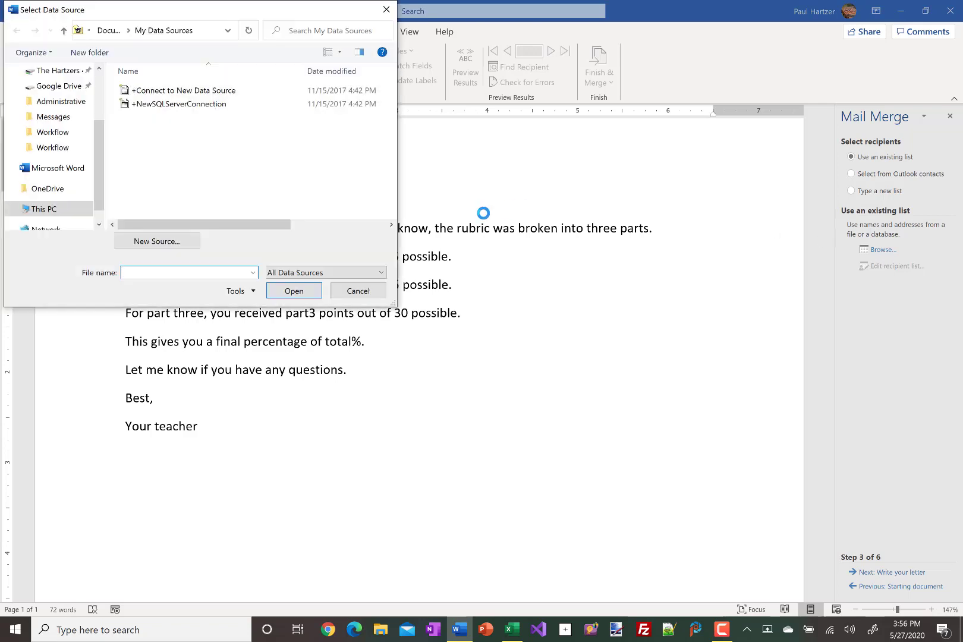
pyautogui.click(61, 86)
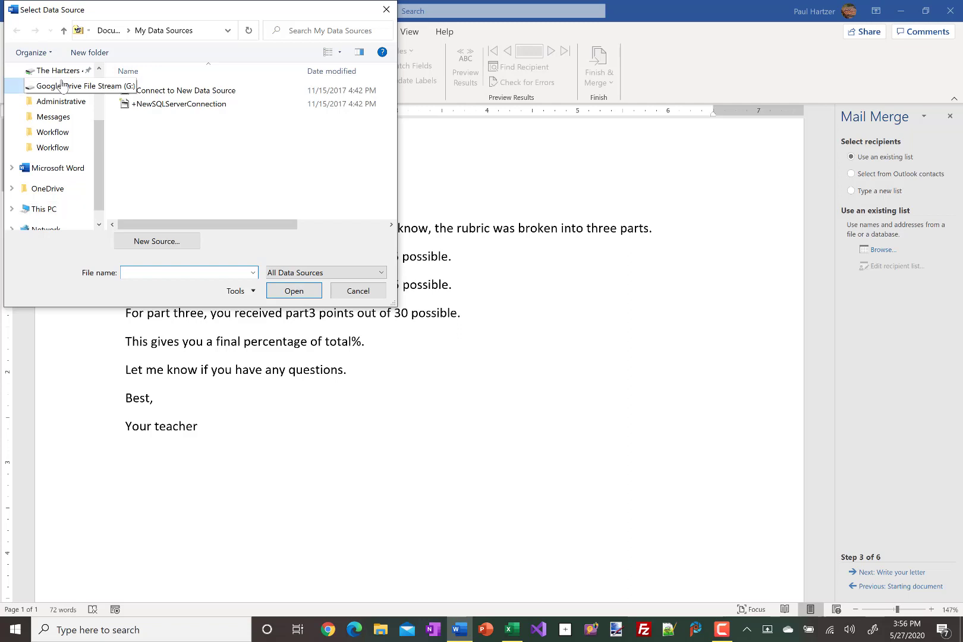
pyautogui.doubleClick(147, 104)
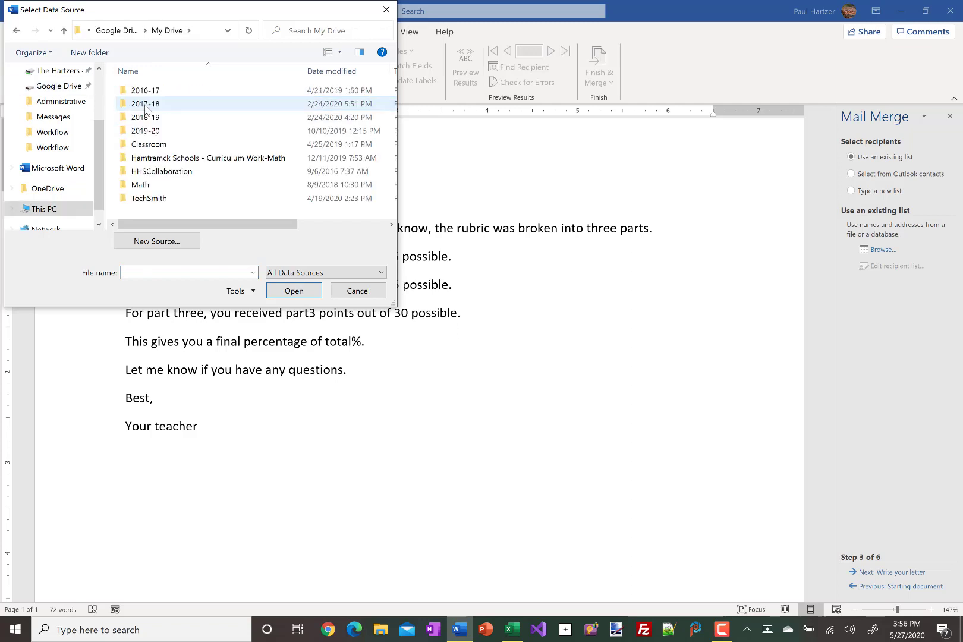
pyautogui.doubleClick(147, 131)
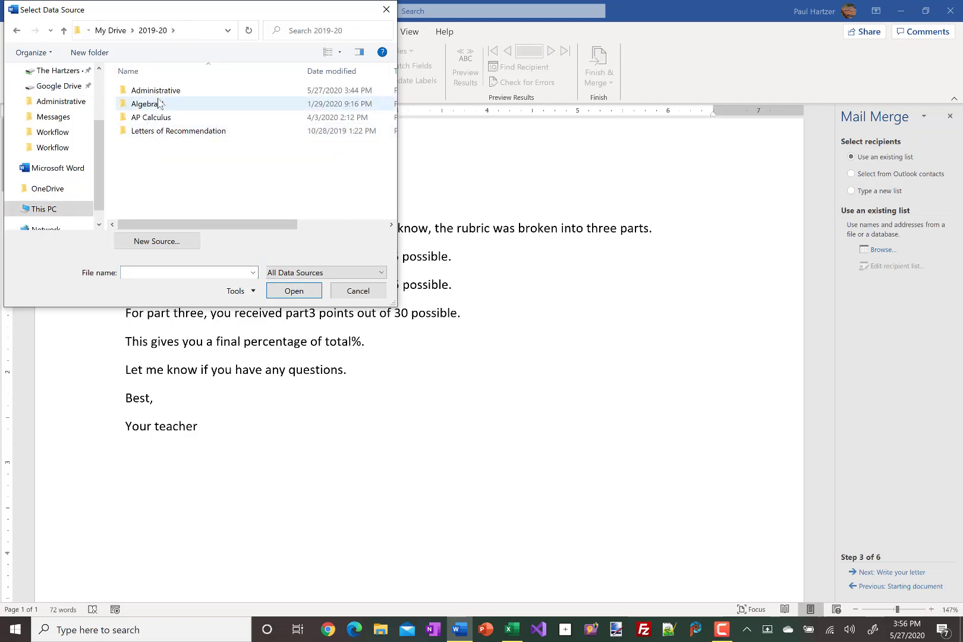
pyautogui.click(159, 92)
pyautogui.doubleClick(159, 91)
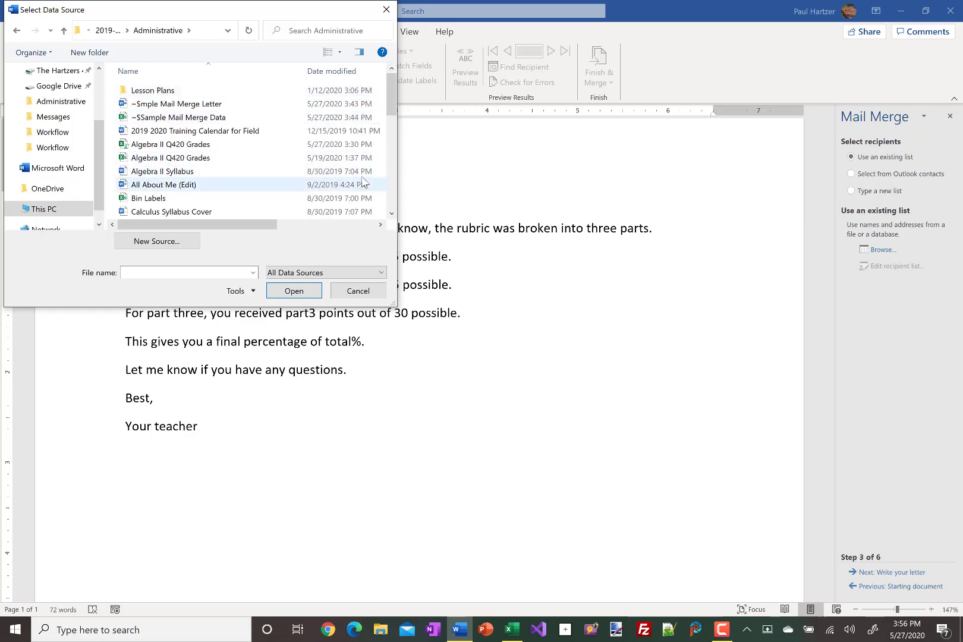
pyautogui.click(390, 183)
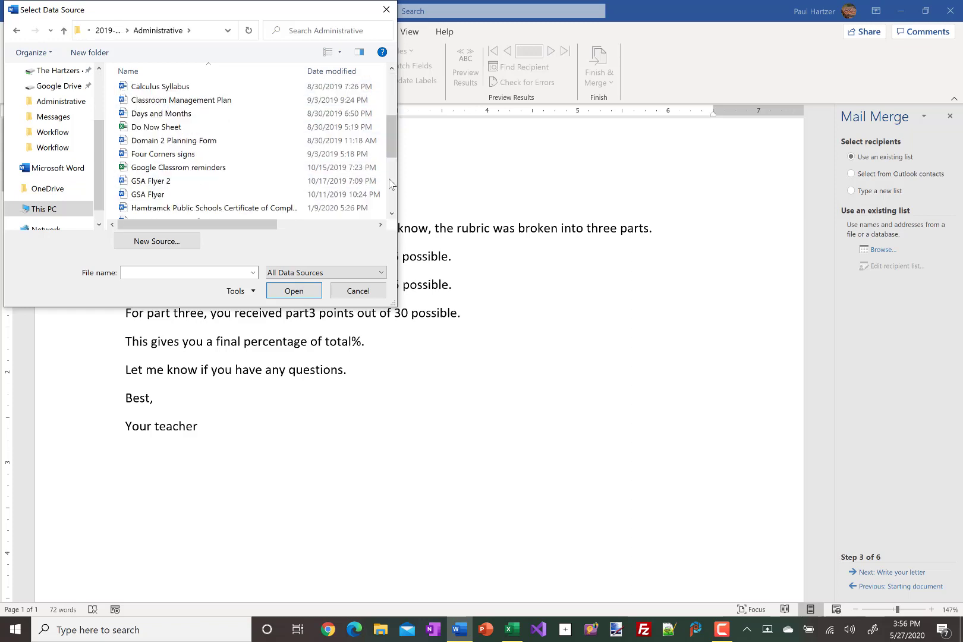
pyautogui.click(390, 183)
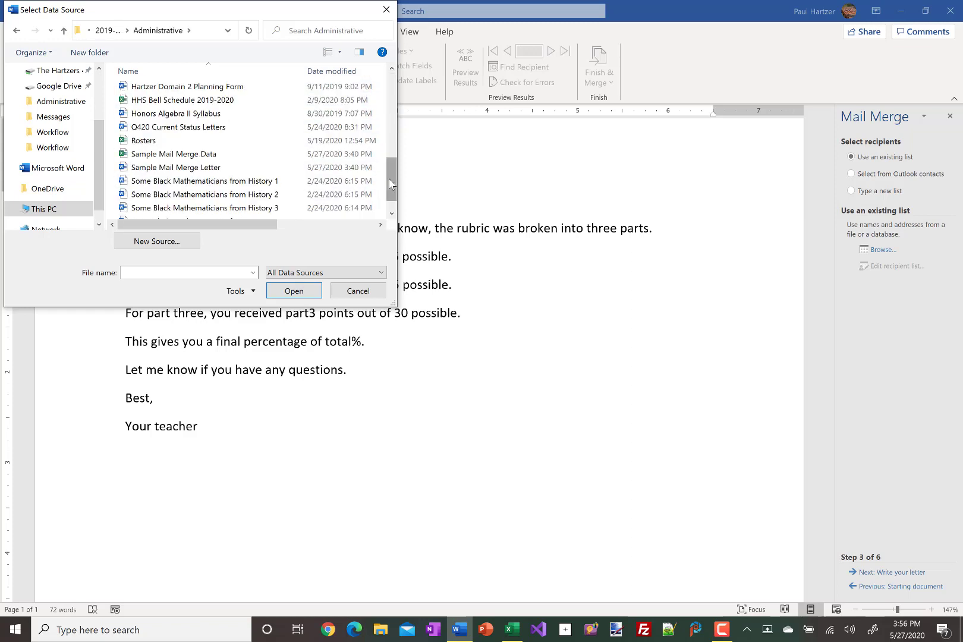
pyautogui.click(197, 160)
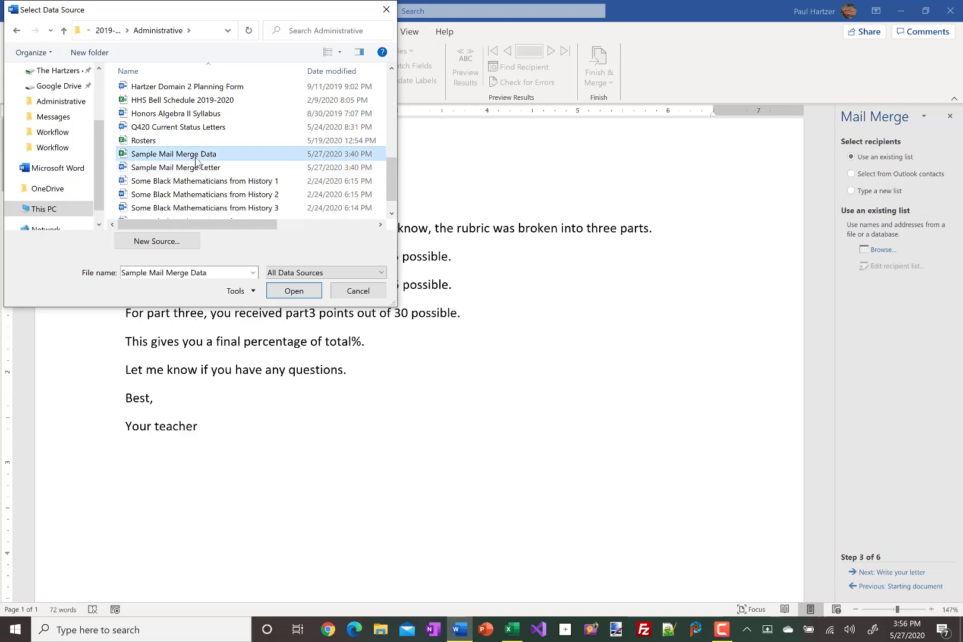
pyautogui.doubleClick(197, 160)
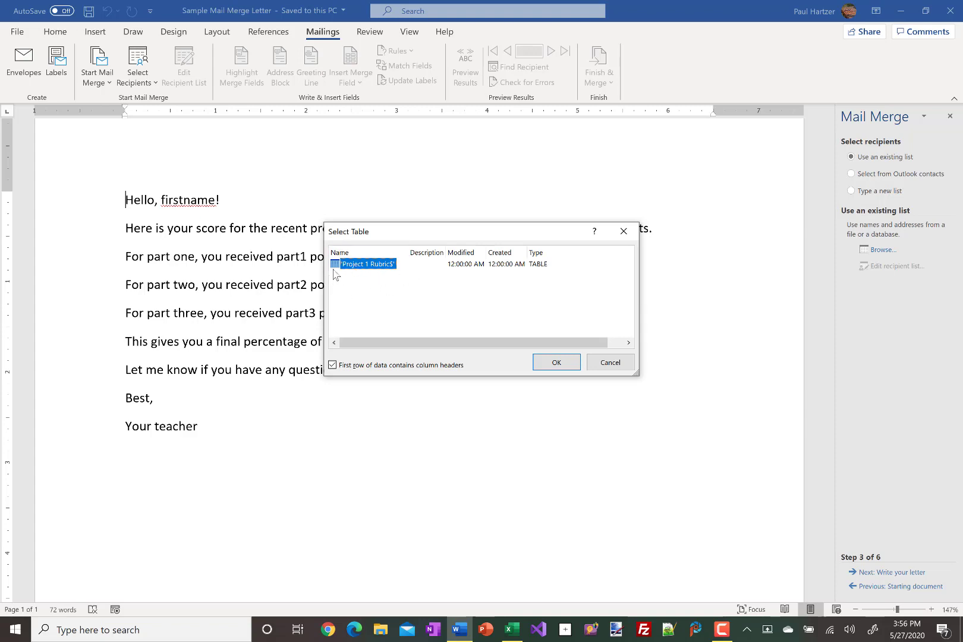
# Check the sheet name in the Excel workbook, then accept the Project 1 Rubric$ table with its first row as column headers.
pyautogui.click(511, 632)
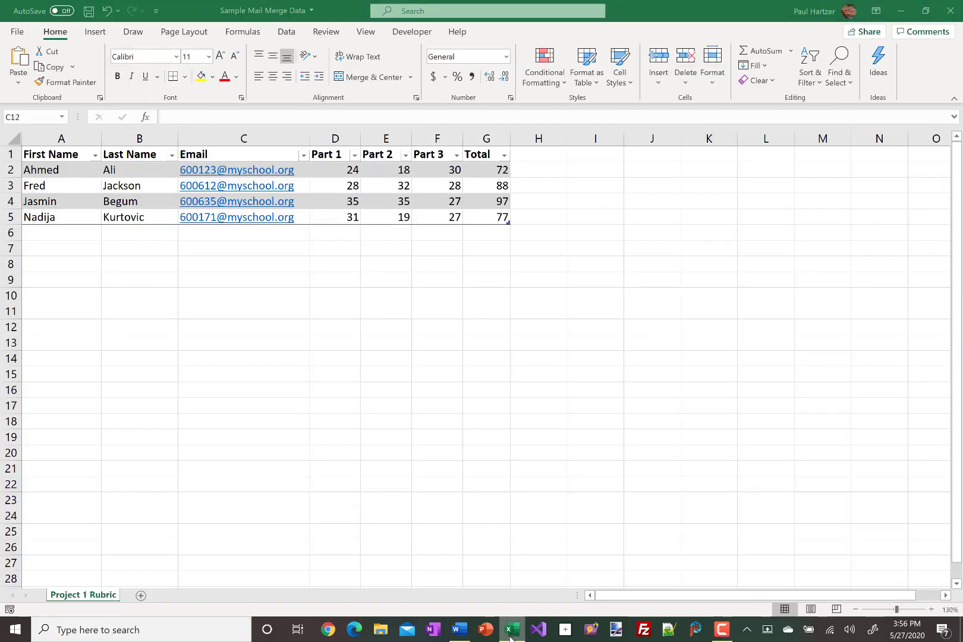
pyautogui.click(462, 635)
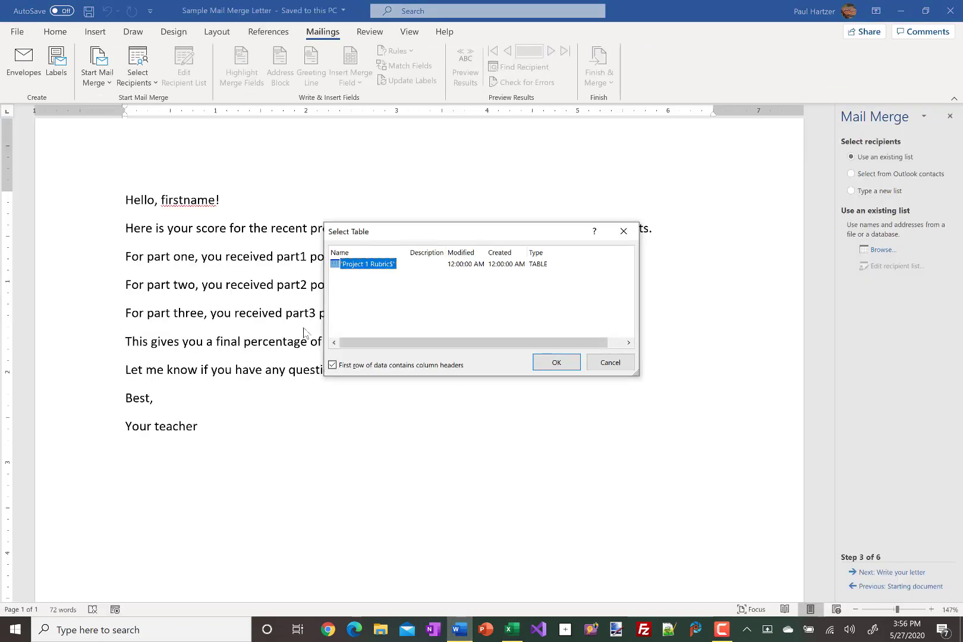
pyautogui.click(556, 364)
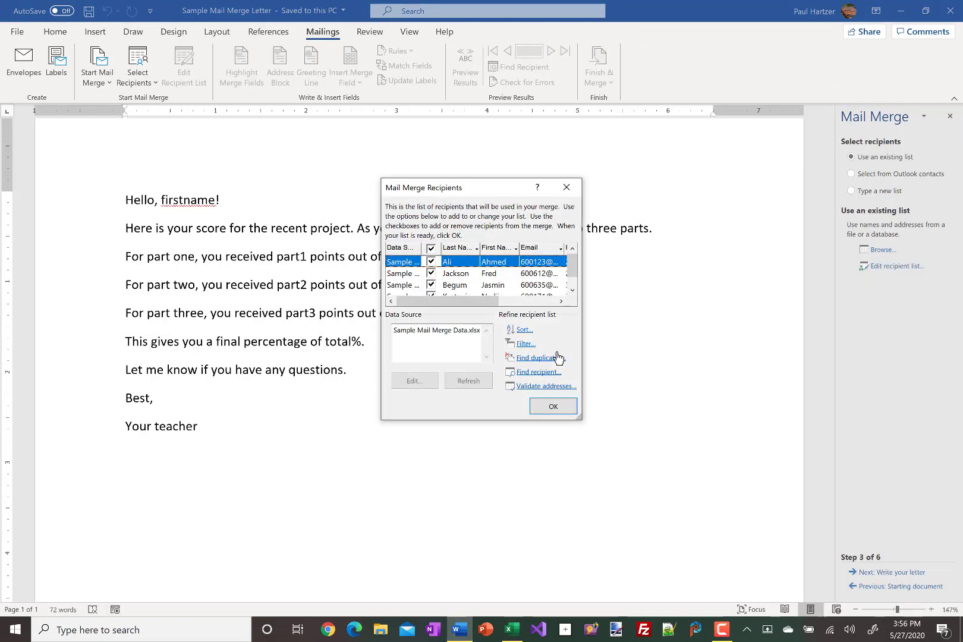
# Review the rows and score columns of the mail merge recipients and accept the list with everyone included.
pyautogui.click(572, 290)
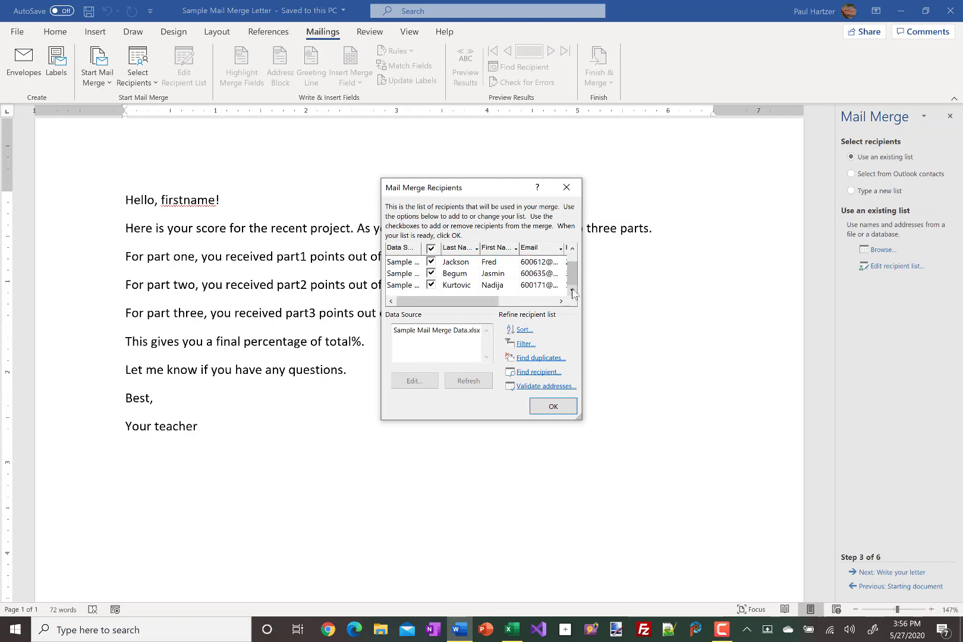
pyautogui.click(576, 268)
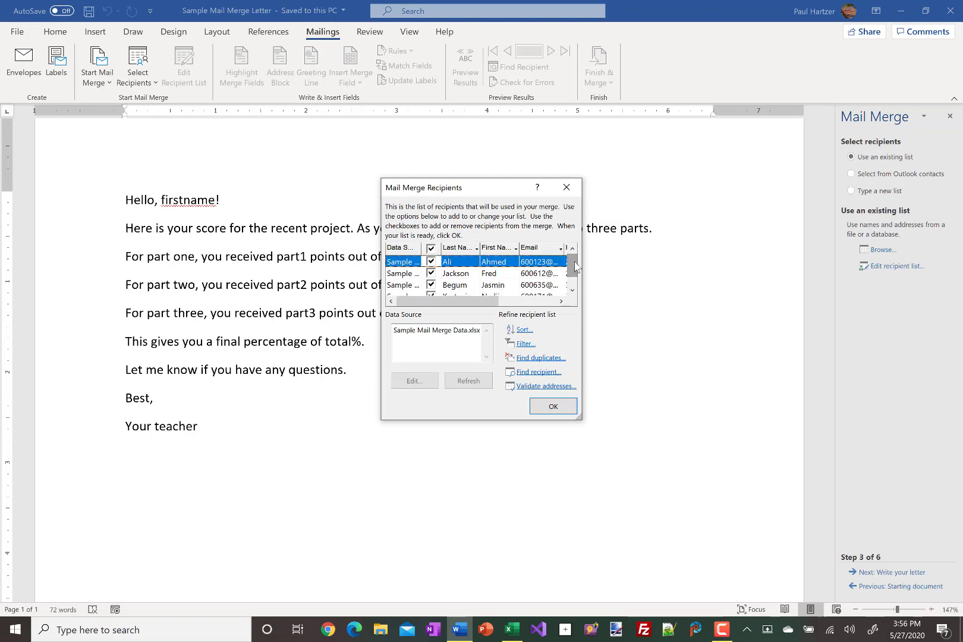
pyautogui.click(561, 301)
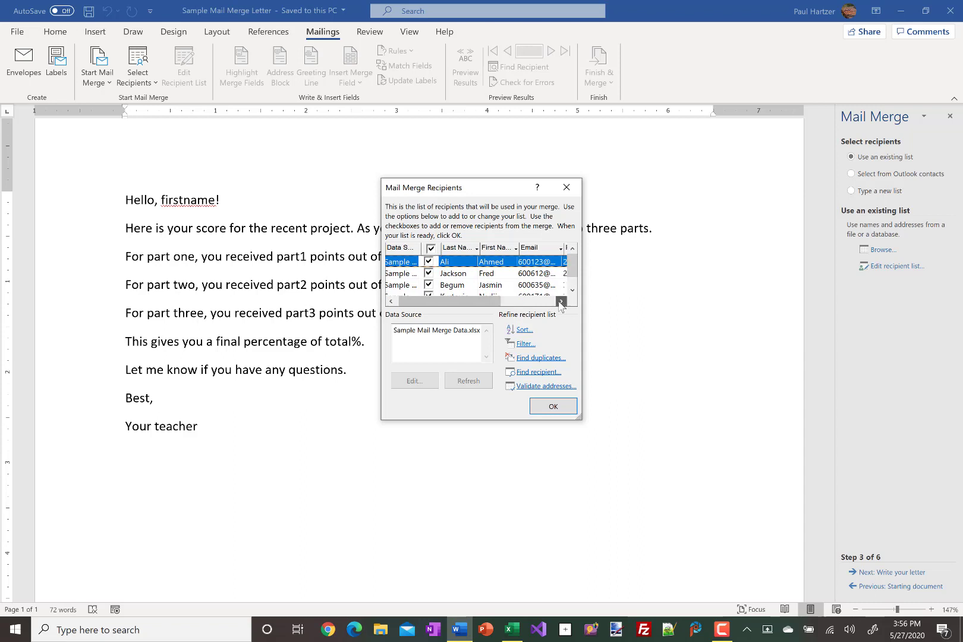
pyautogui.moveTo(560, 301); pyautogui.dragTo(561, 303)
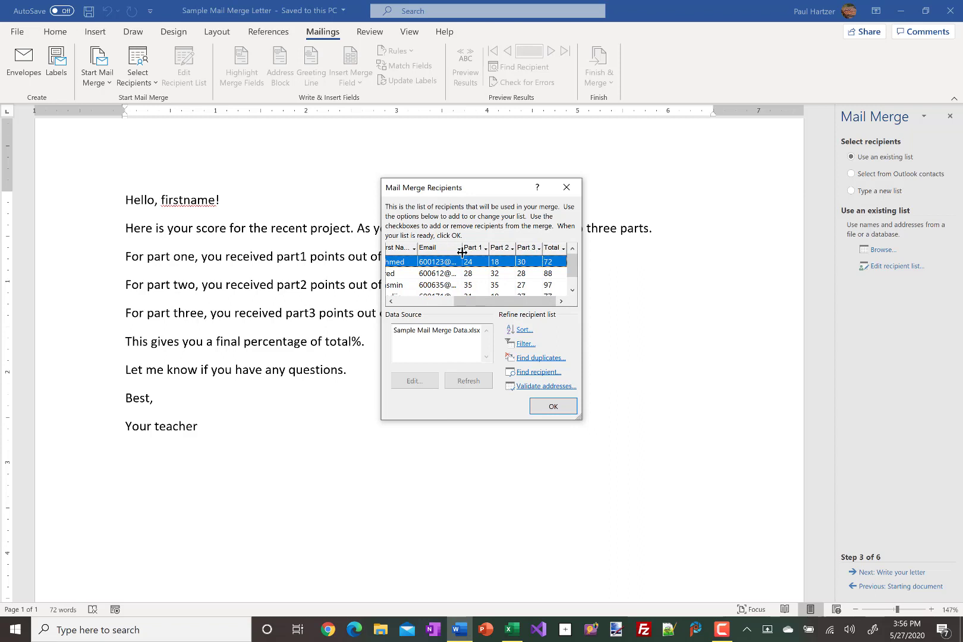
pyautogui.click(559, 410)
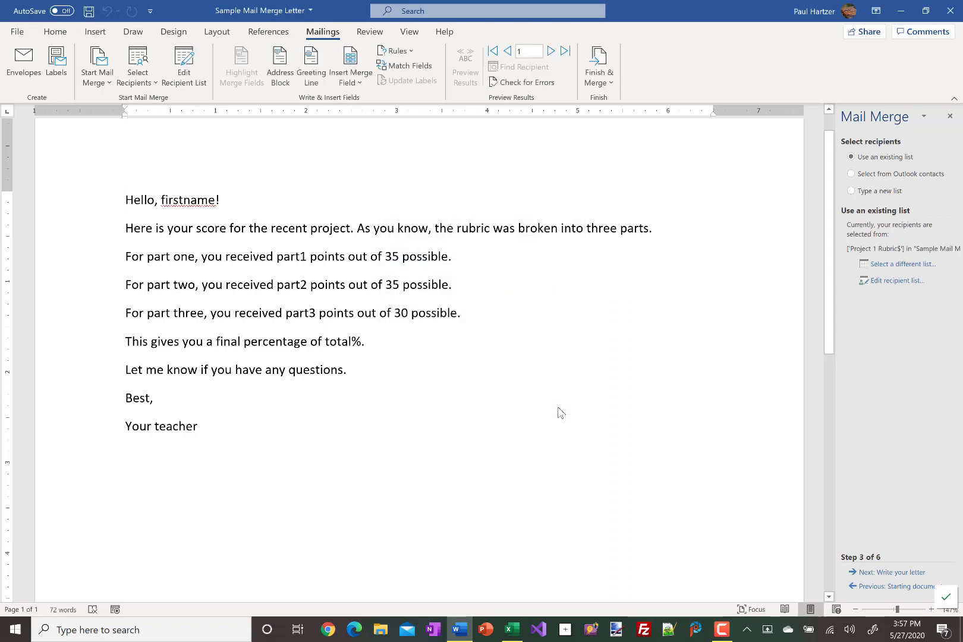
# Advance the mail merge to the letter-writing stage and clear the text selection in the letter.
pyautogui.click(163, 200)
pyautogui.keyDown('shift'); pyautogui.click(300, 258); pyautogui.keyUp('shift')
pyautogui.click(899, 574)
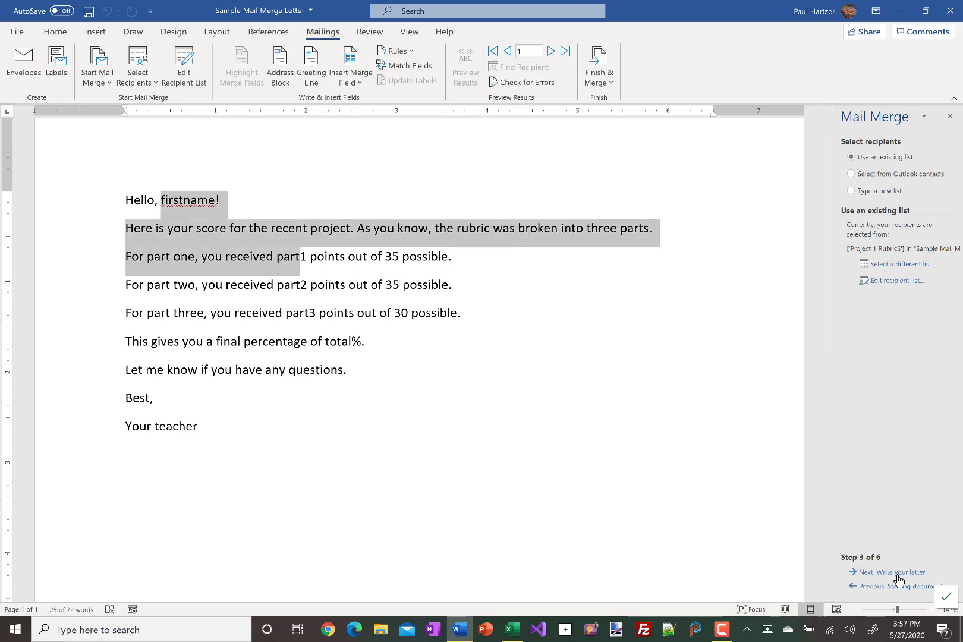
pyautogui.click(432, 325)
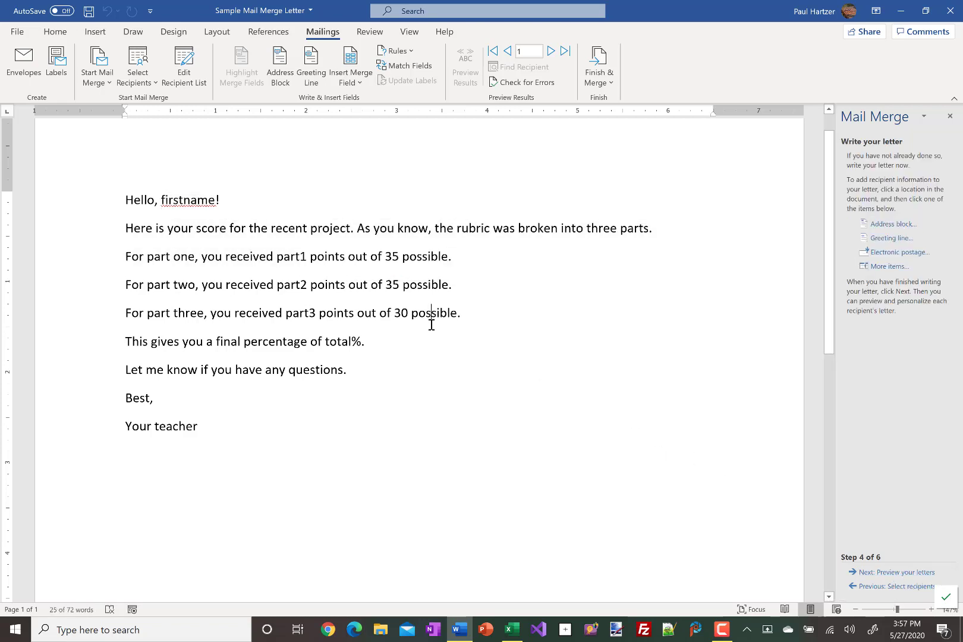
# Replace the firstname placeholder in the greeting with the First Name merge field.
pyautogui.moveTo(163, 200); pyautogui.dragTo(216, 199)
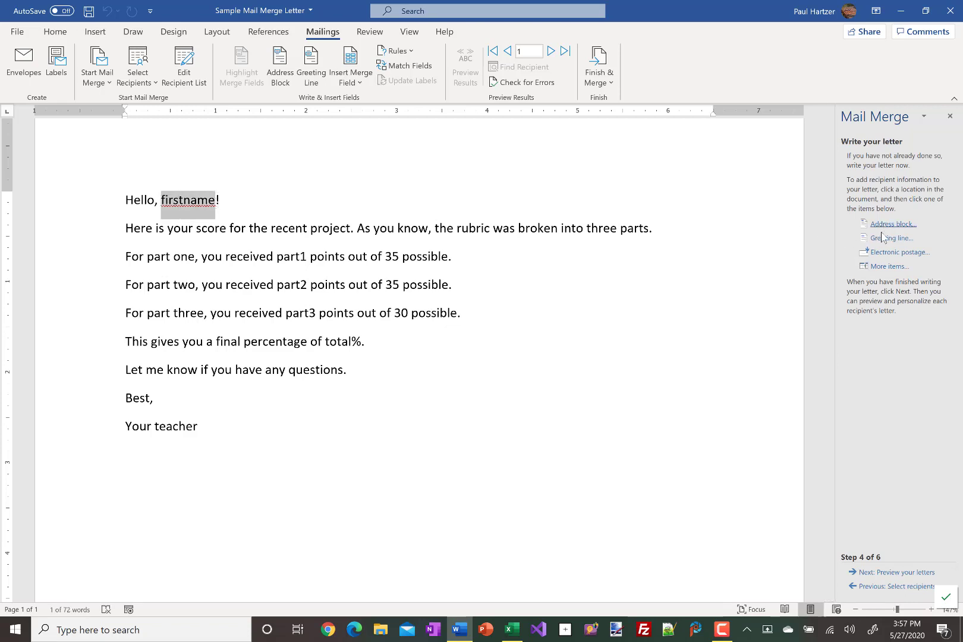
pyautogui.click(876, 270)
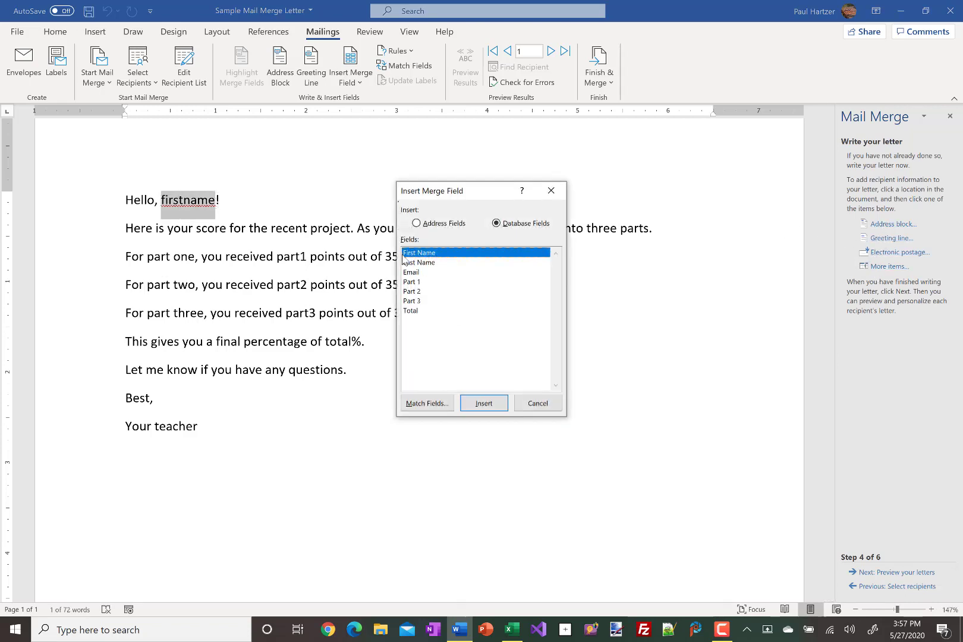
pyautogui.click(483, 407)
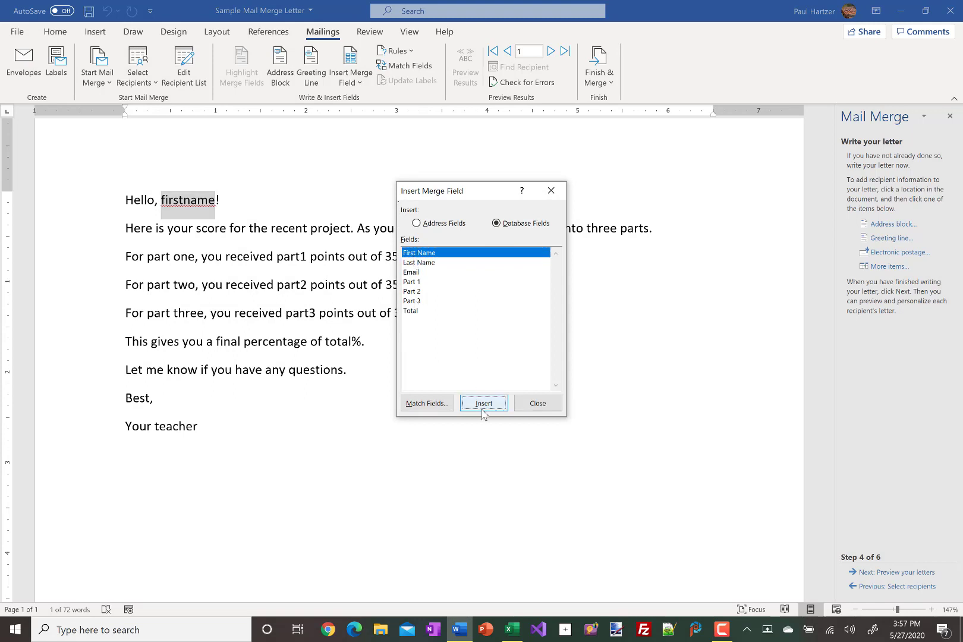
pyautogui.click(537, 404)
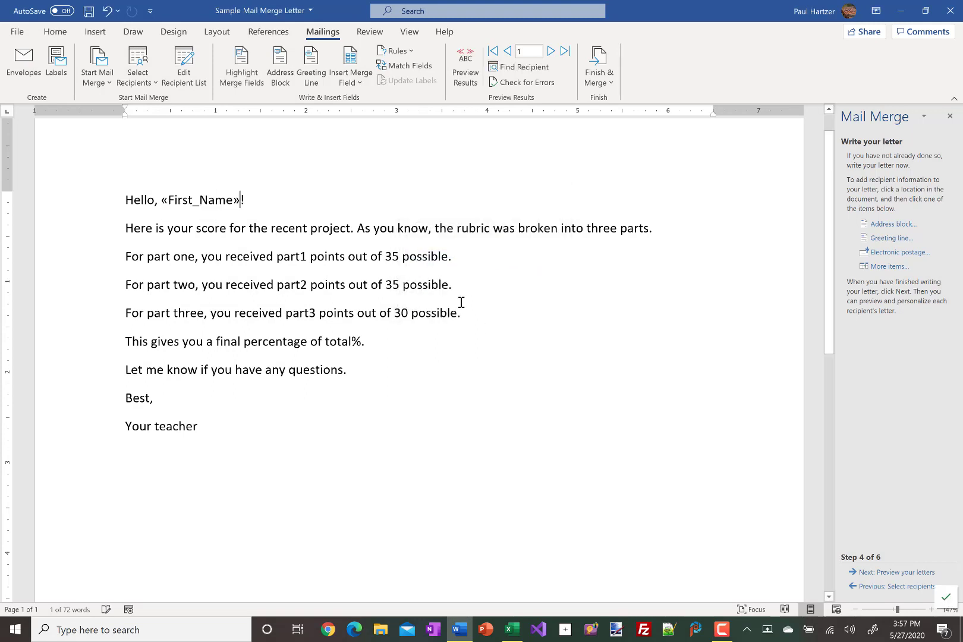
# Replace the part1 placeholder in the part one sentence with the Part 1 merge field.
pyautogui.moveTo(281, 259); pyautogui.dragTo(308, 262)
pyautogui.click(281, 262)
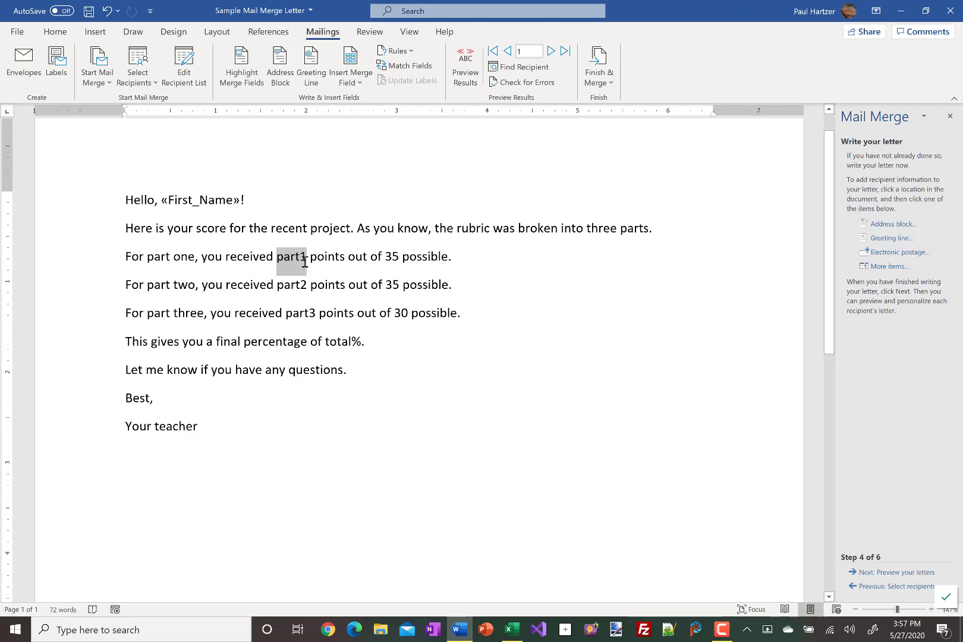
pyautogui.click(884, 267)
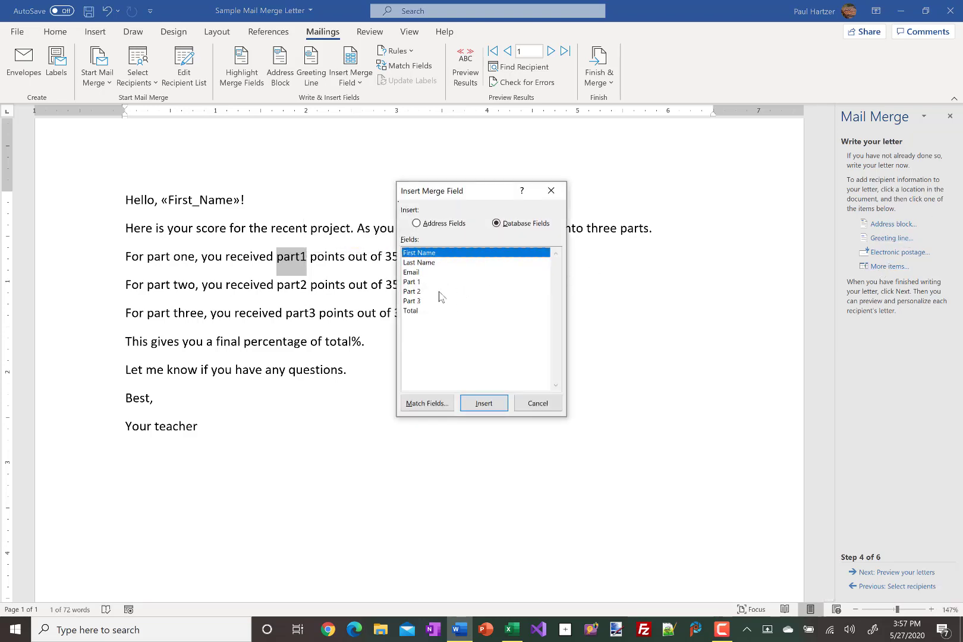
pyautogui.click(414, 281)
pyautogui.click(475, 407)
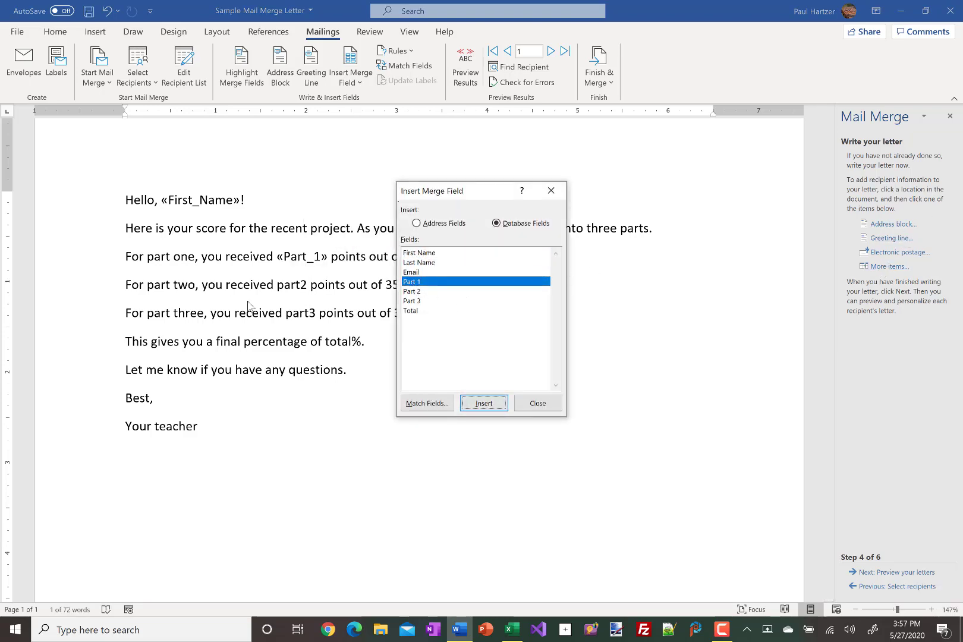
# Replace the part2 placeholder in the part two sentence with the Part 2 merge field.
pyautogui.moveTo(277, 286); pyautogui.dragTo(307, 286)
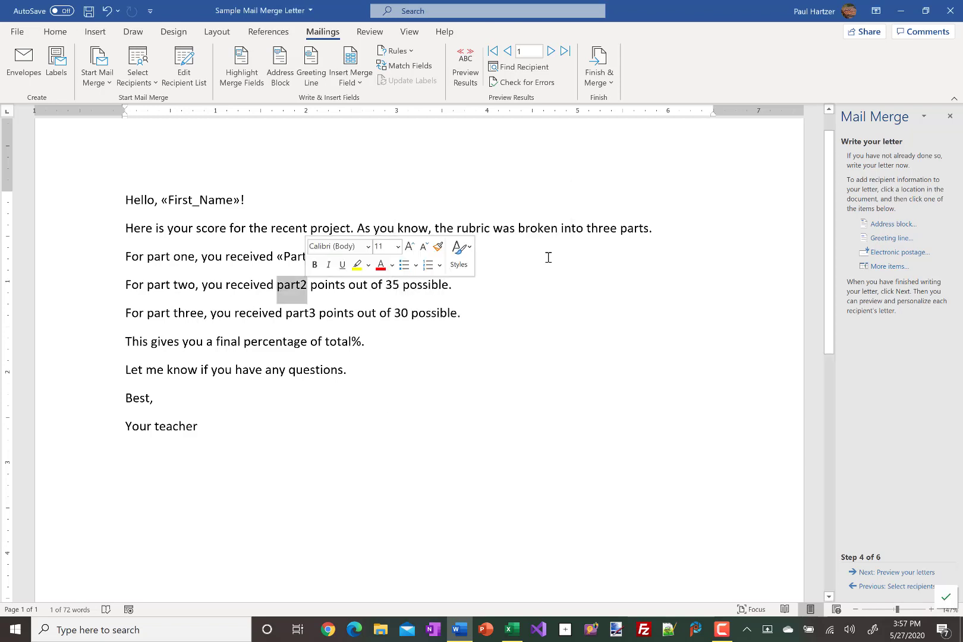
pyautogui.click(890, 267)
pyautogui.click(413, 291)
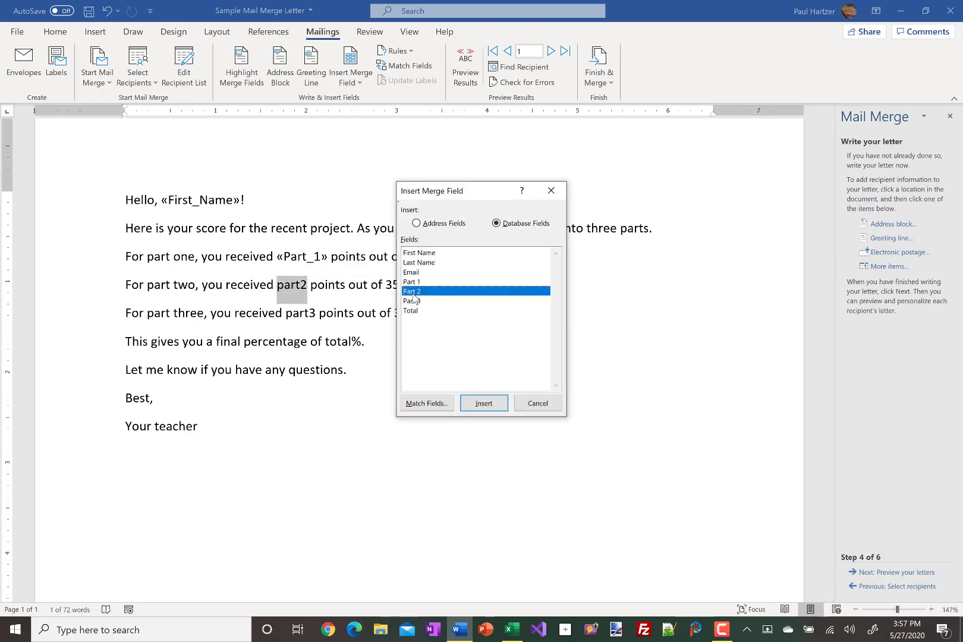
pyautogui.click(472, 406)
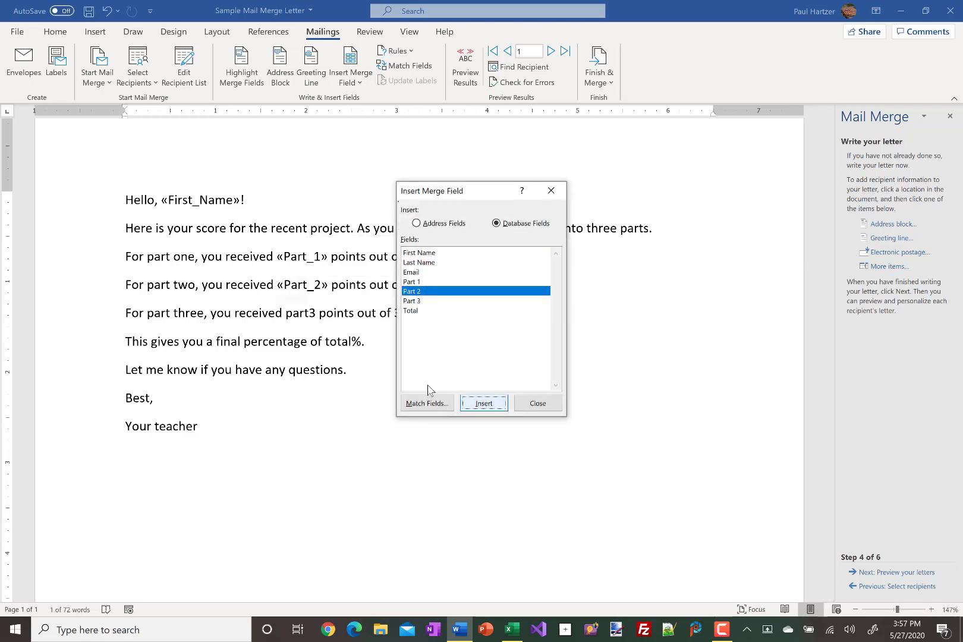
# Replace the part3 placeholder in the part three sentence with the Part 3 merge field.
pyautogui.click(533, 412)
pyautogui.click(286, 314)
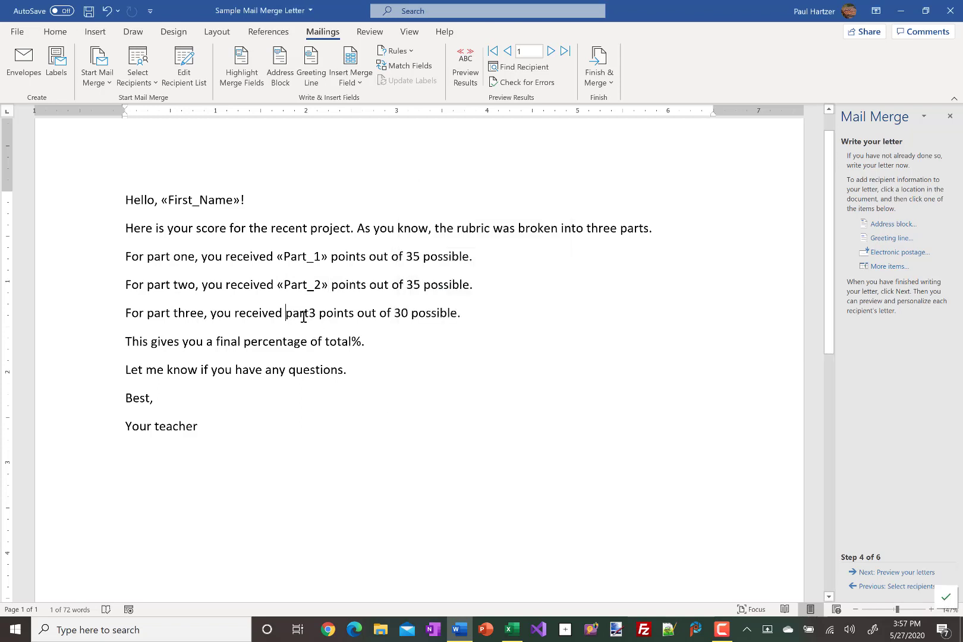
pyautogui.moveTo(303, 317); pyautogui.dragTo(318, 325)
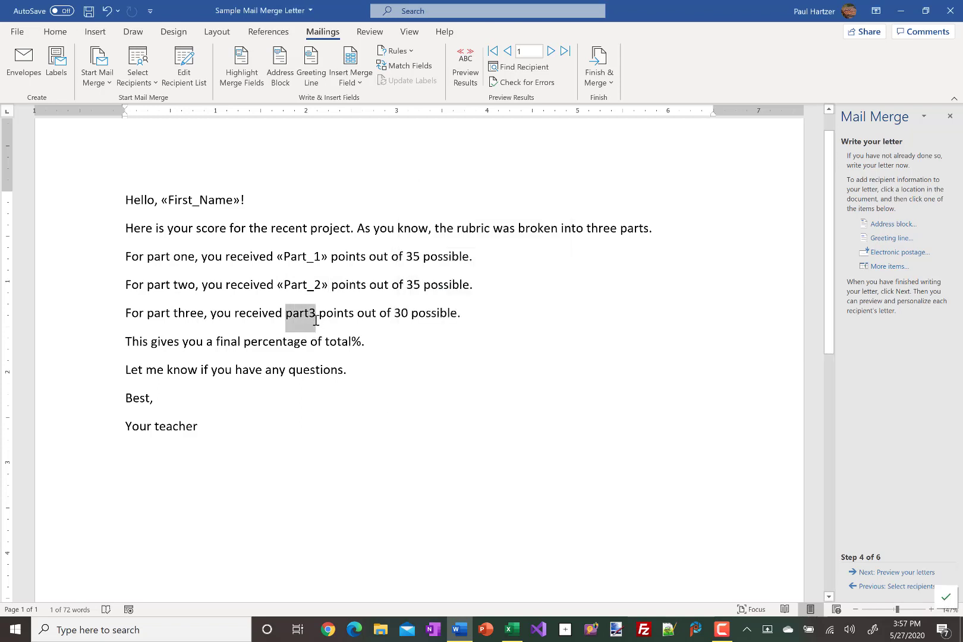
pyautogui.click(876, 271)
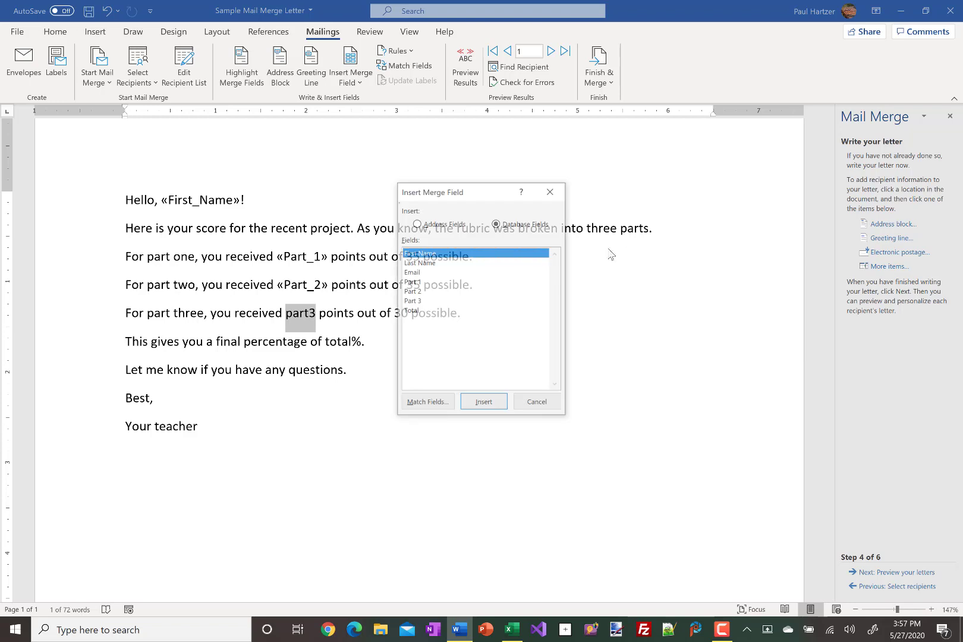
pyautogui.click(412, 292)
pyautogui.click(412, 301)
pyautogui.click(497, 404)
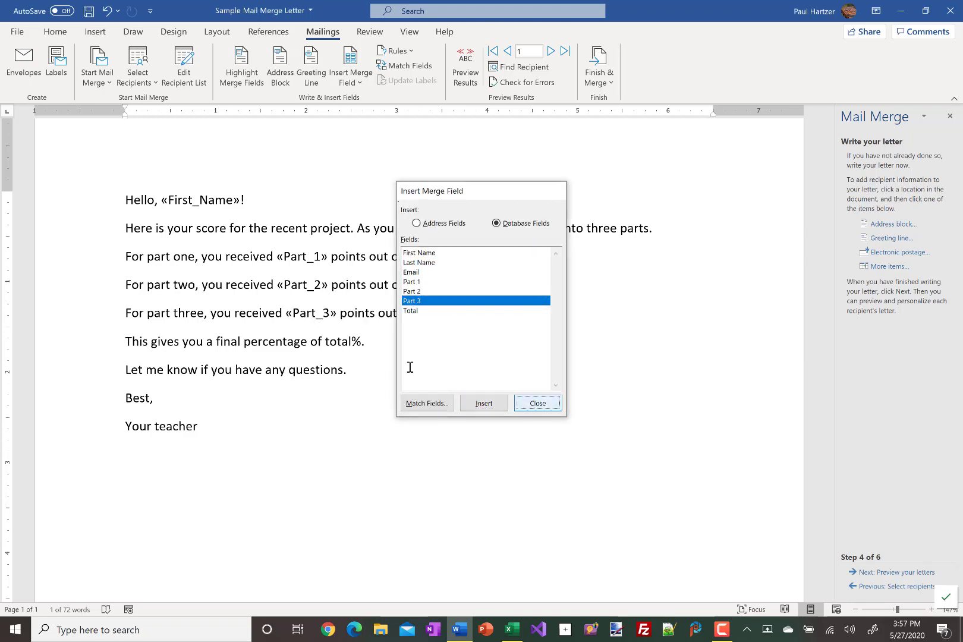
pyautogui.press('Escape')
# Replace the total placeholder in the final percentage sentence with the Total merge field, keeping the percent sign.
pyautogui.moveTo(326, 342); pyautogui.dragTo(359, 343)
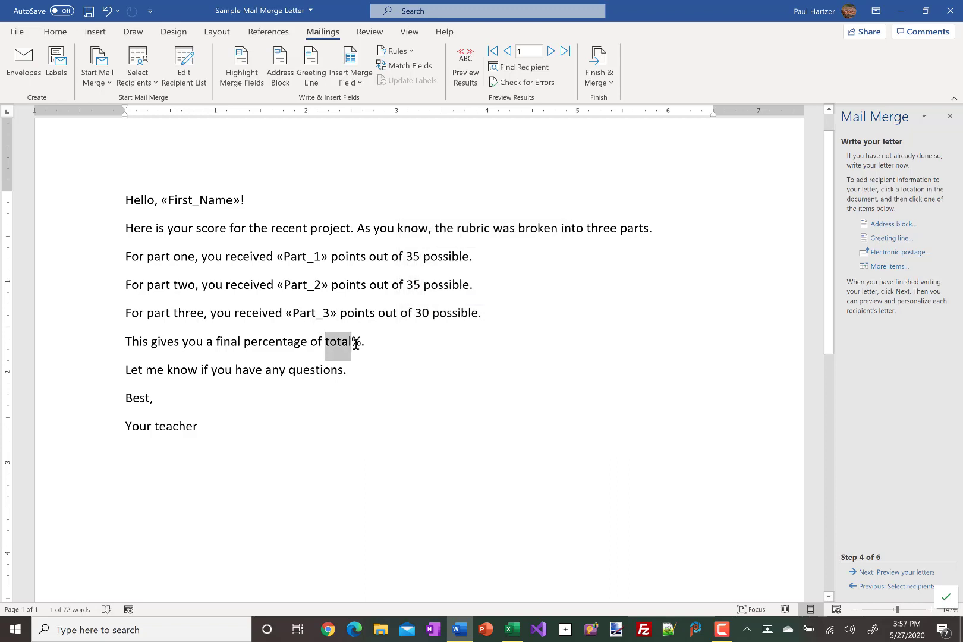
pyautogui.click(877, 266)
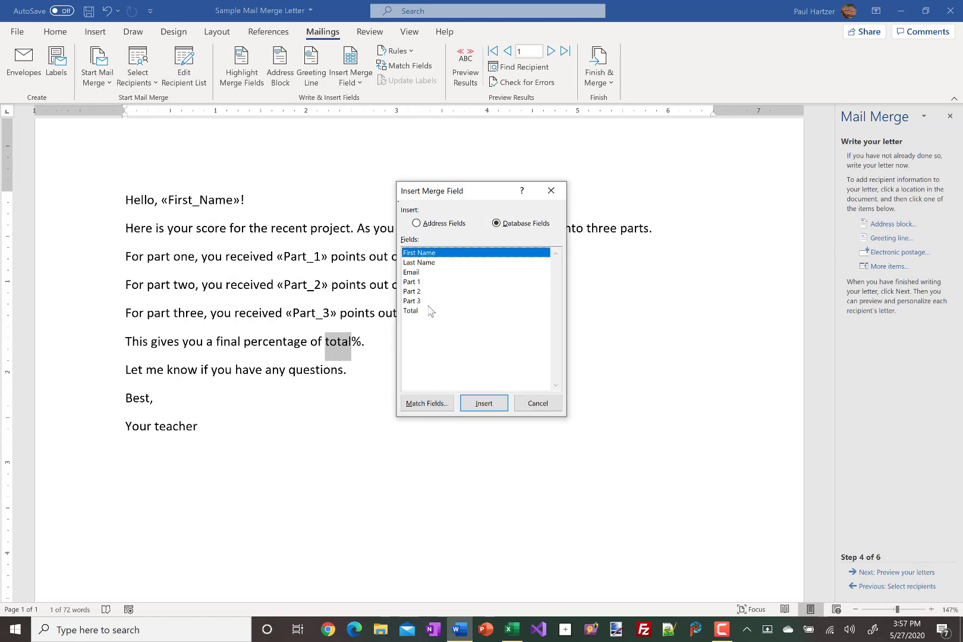
pyautogui.click(417, 312)
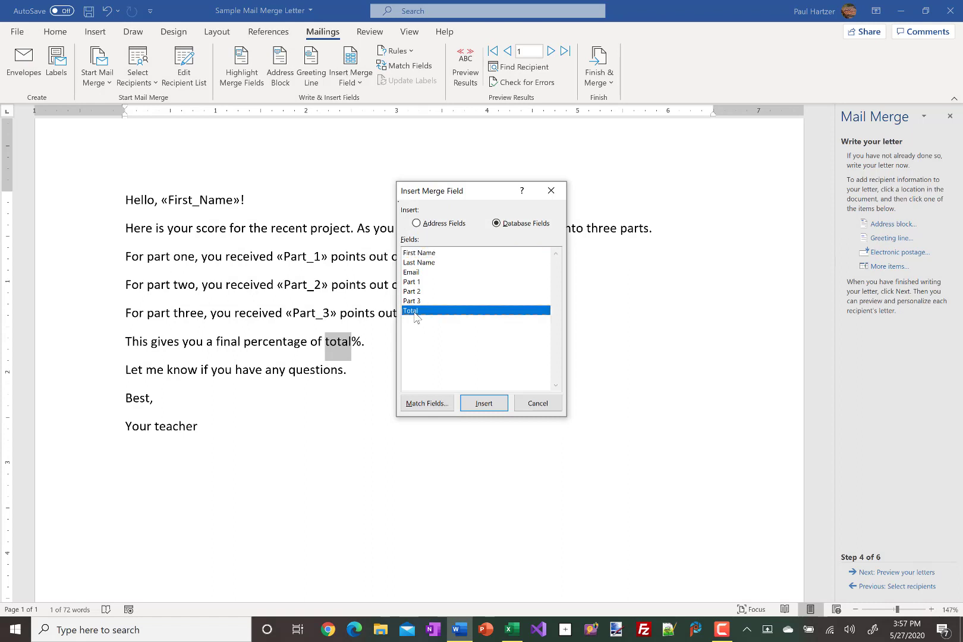
pyautogui.click(482, 403)
pyautogui.click(554, 402)
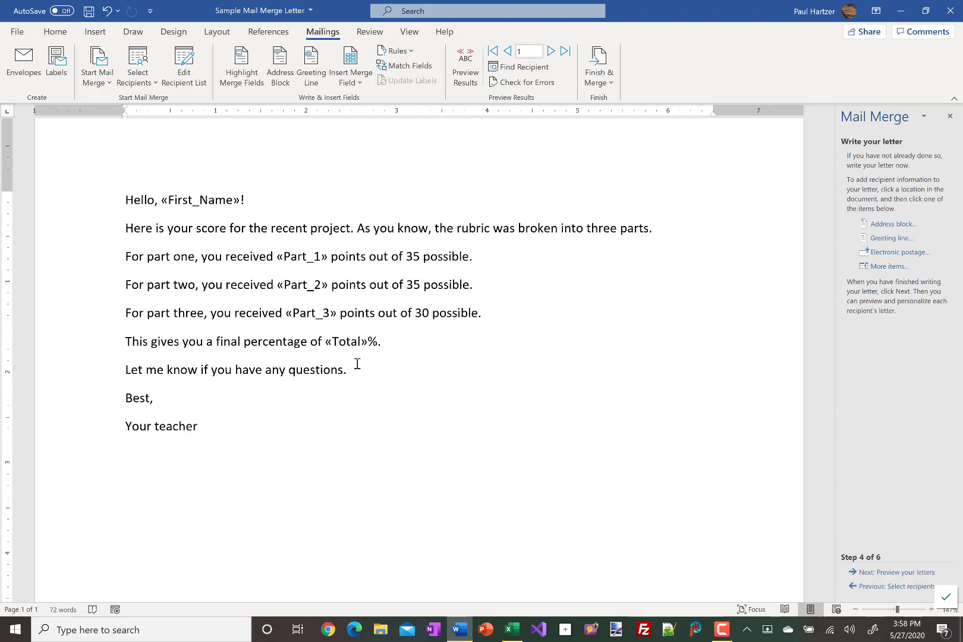
# Preview the merged letters and advance the mail merge to its completion stage.
pyautogui.click(880, 574)
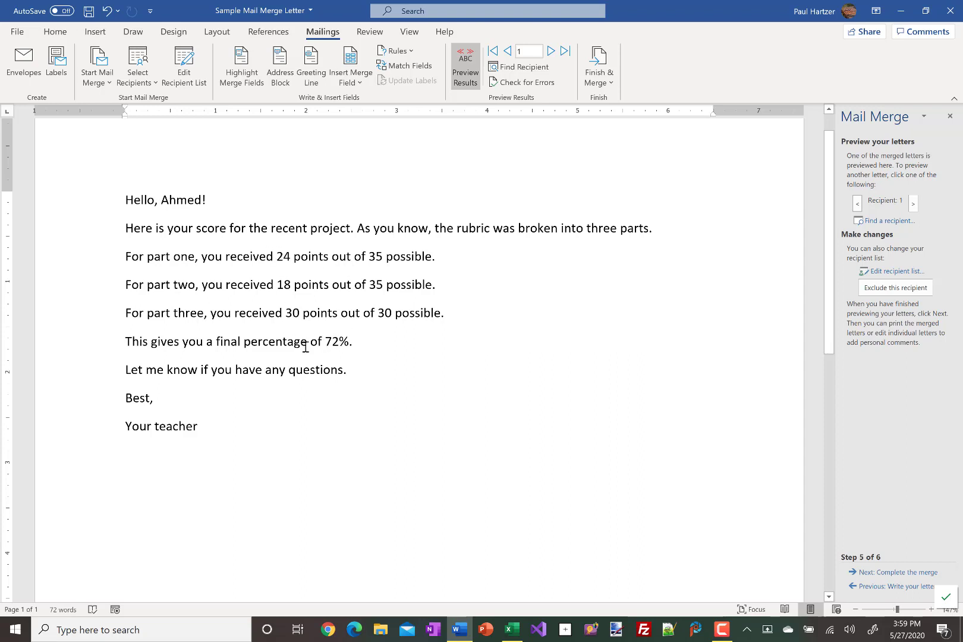
pyautogui.click(893, 574)
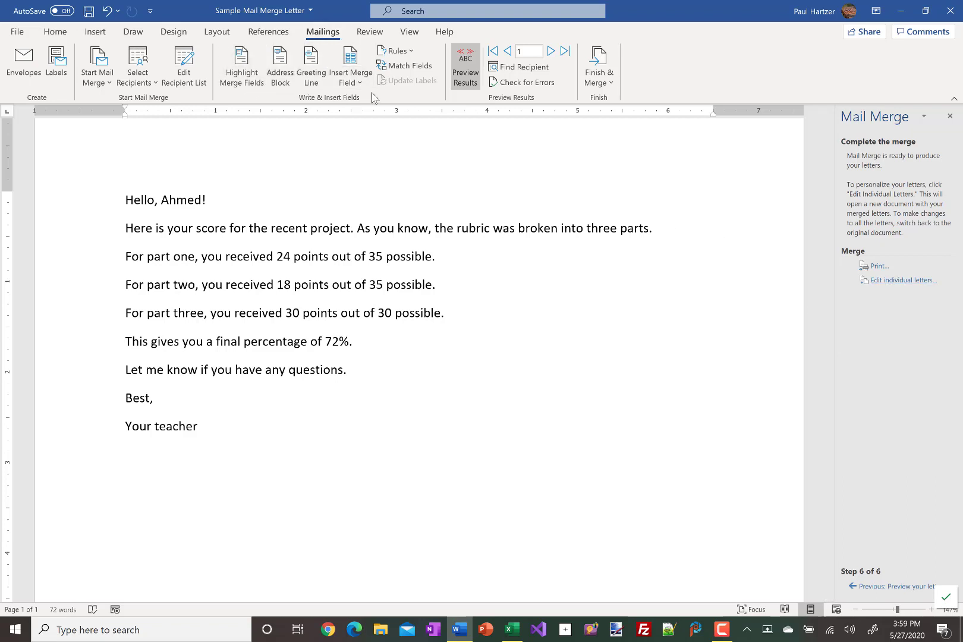
# Merge all records to e-mail messages addressed through the Email field, with the subject line "Project 1 Rubric".
pyautogui.rightClick(591, 85)
pyautogui.click(592, 80)
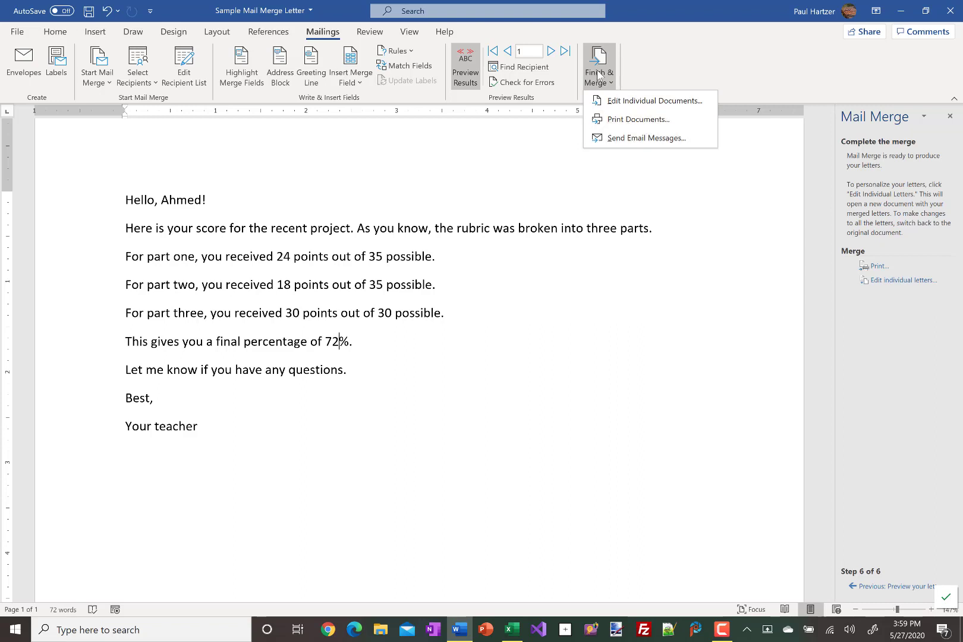
pyautogui.click(609, 141)
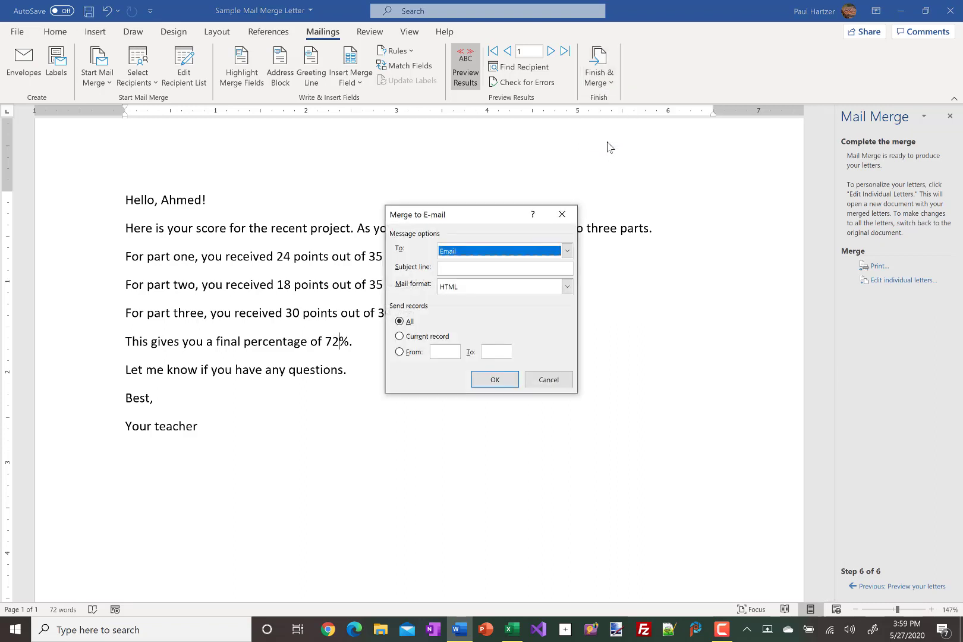
pyautogui.click(567, 252)
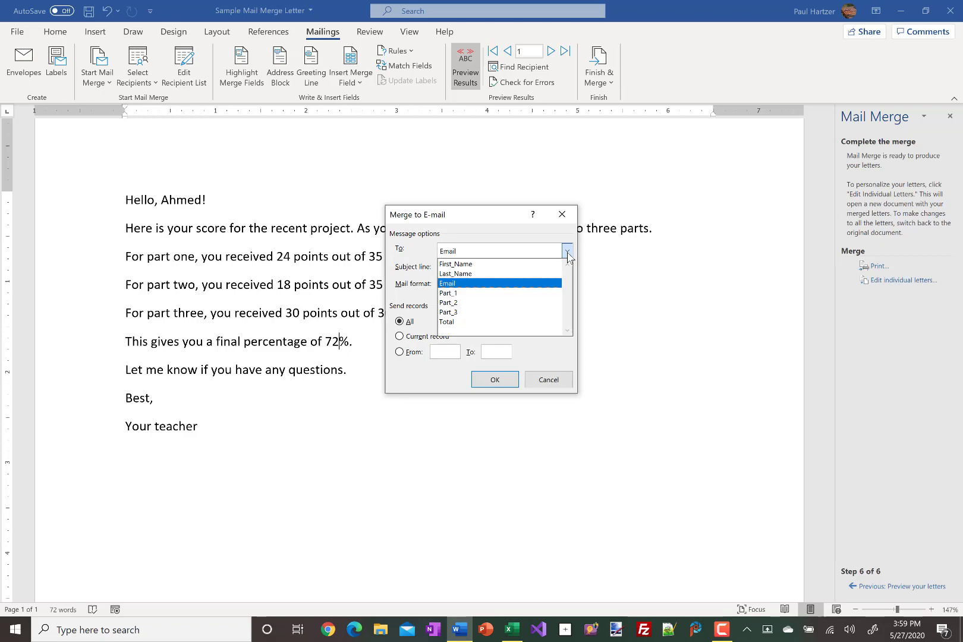
pyautogui.click(567, 252)
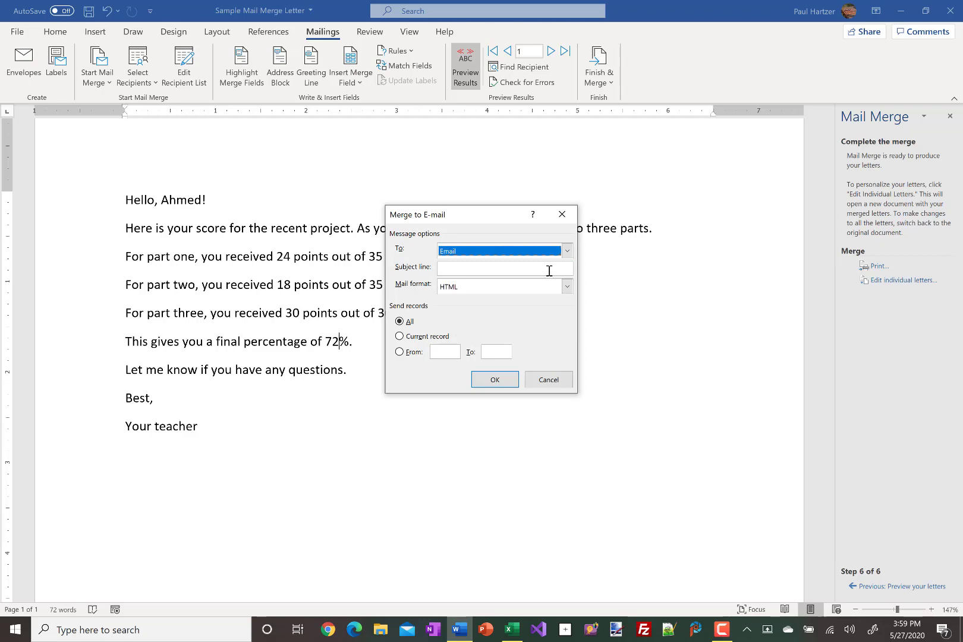
pyautogui.click(549, 271)
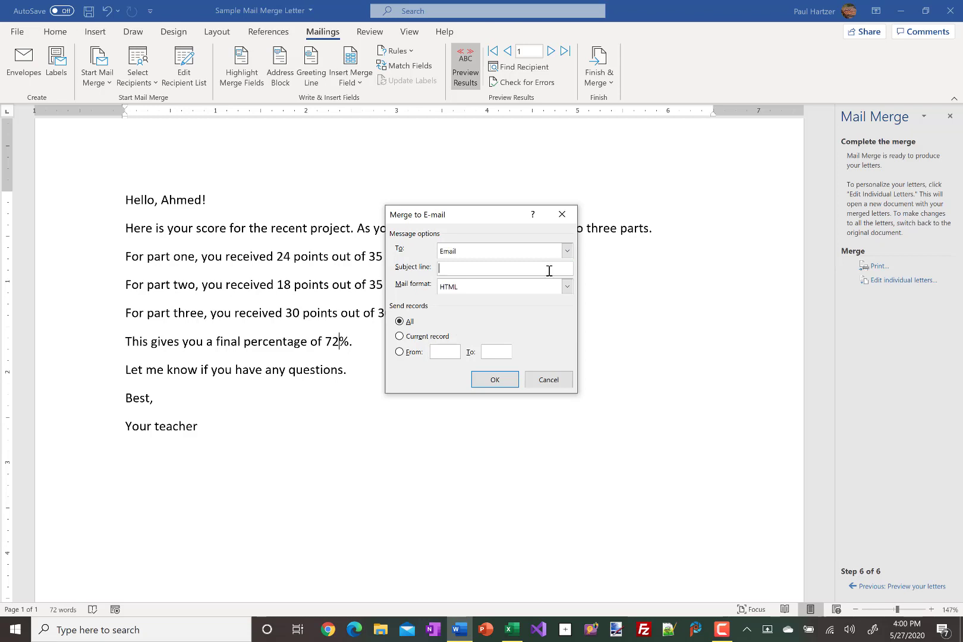
pyautogui.write('Project 1 Rubric')
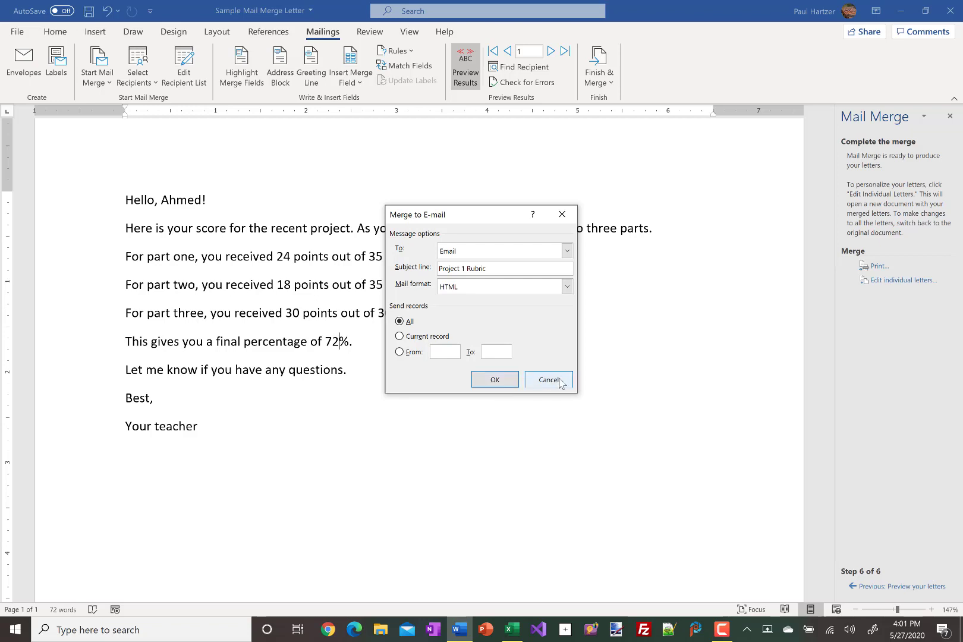
pyautogui.click(504, 385)
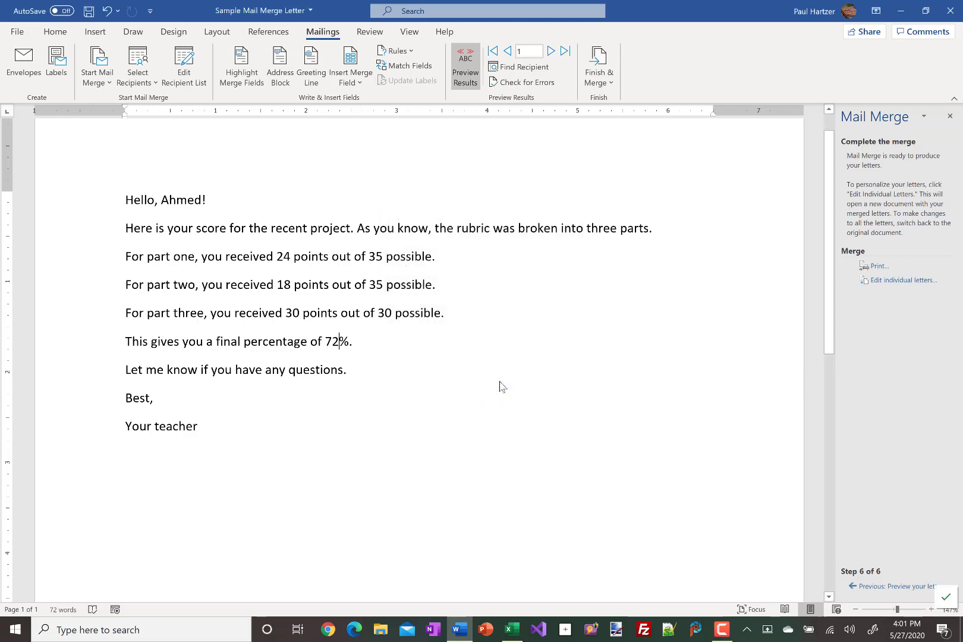